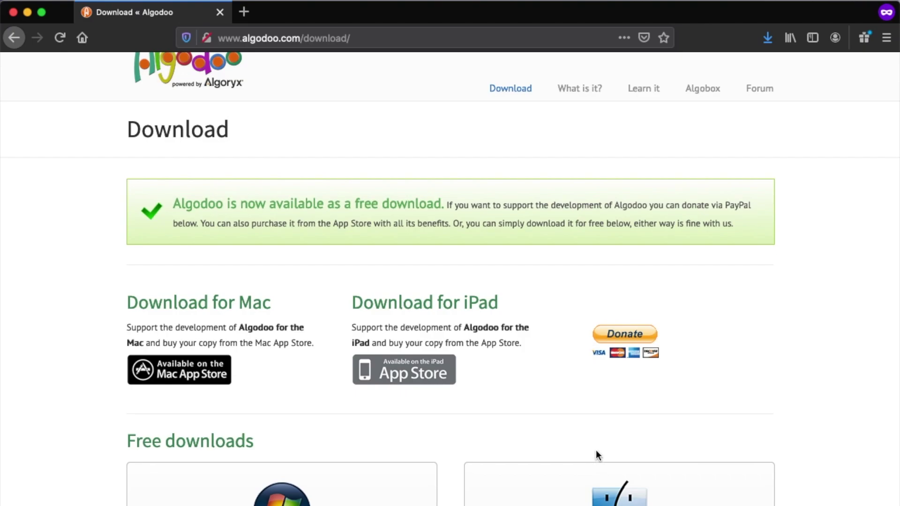
Mount the Algodoo 2.1.0 and 2.1.3 disk images from the desktop and launch Algodoo 2.1.3
drag(341, 10, 491, 10)
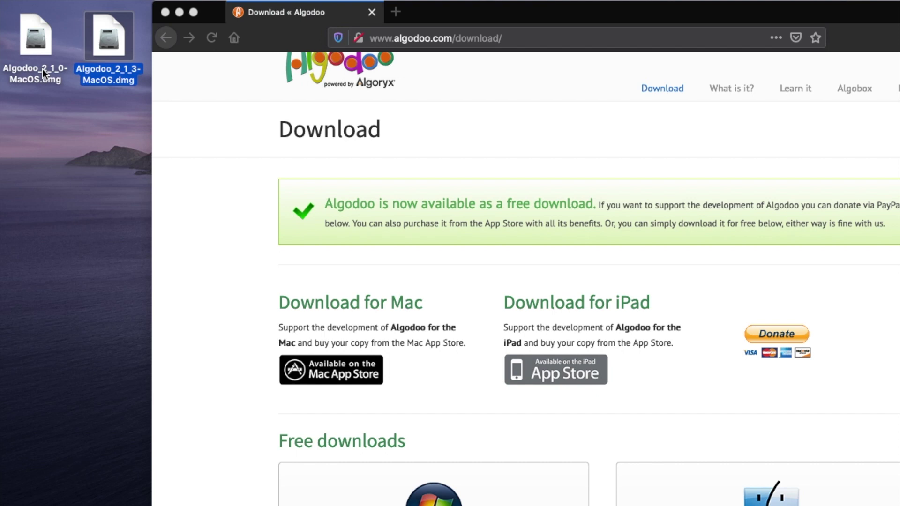
click(41, 43)
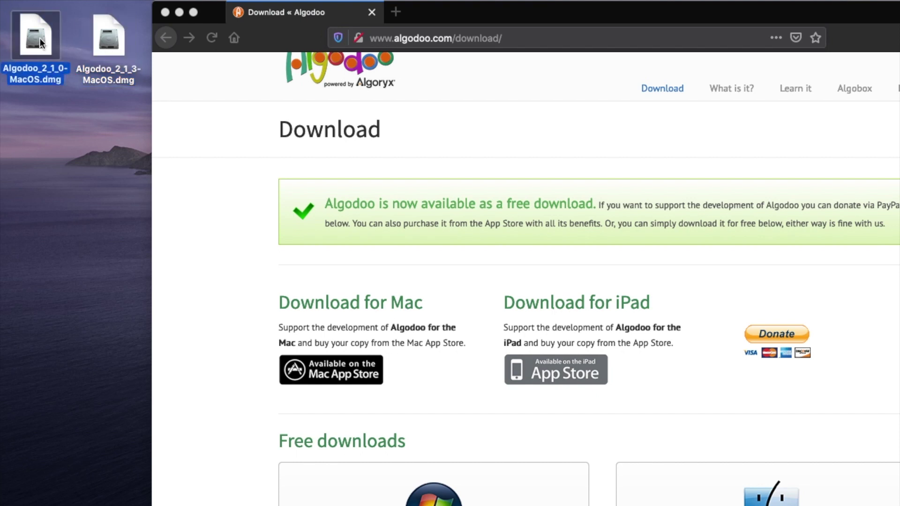
double_click(41, 43)
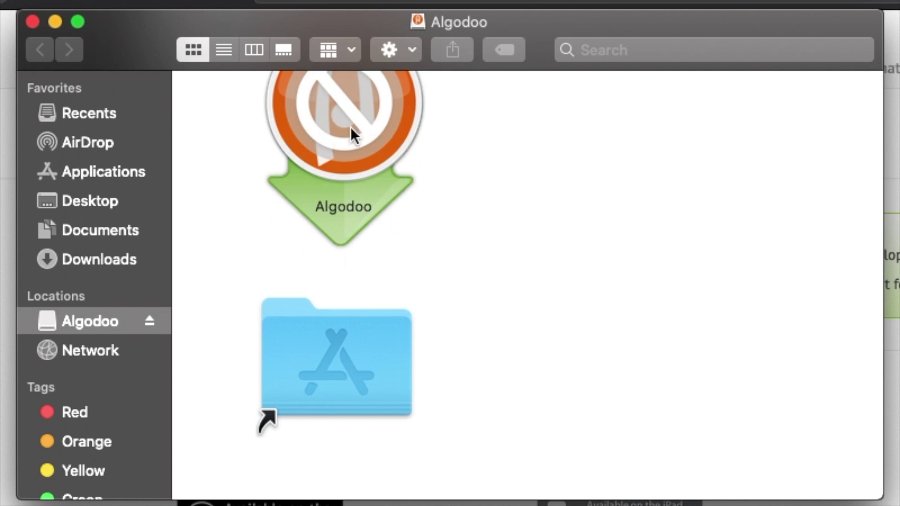
double_click(341, 166)
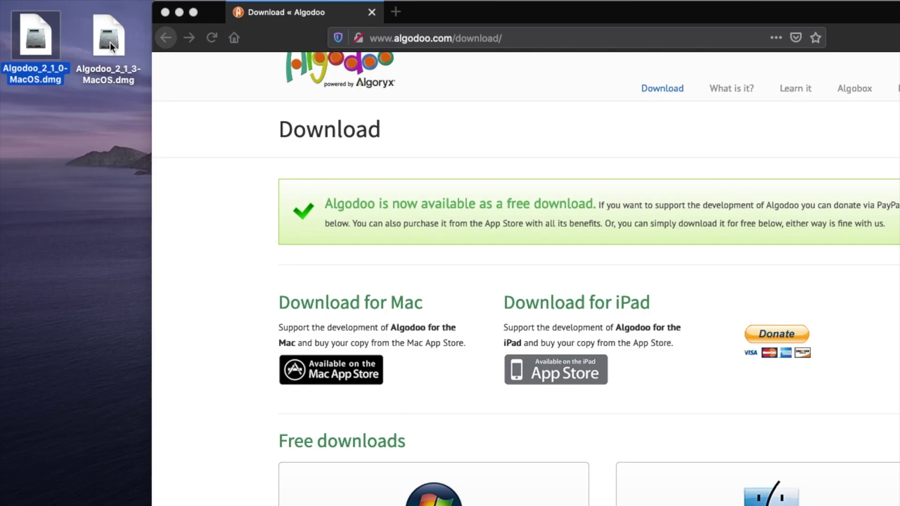
double_click(109, 42)
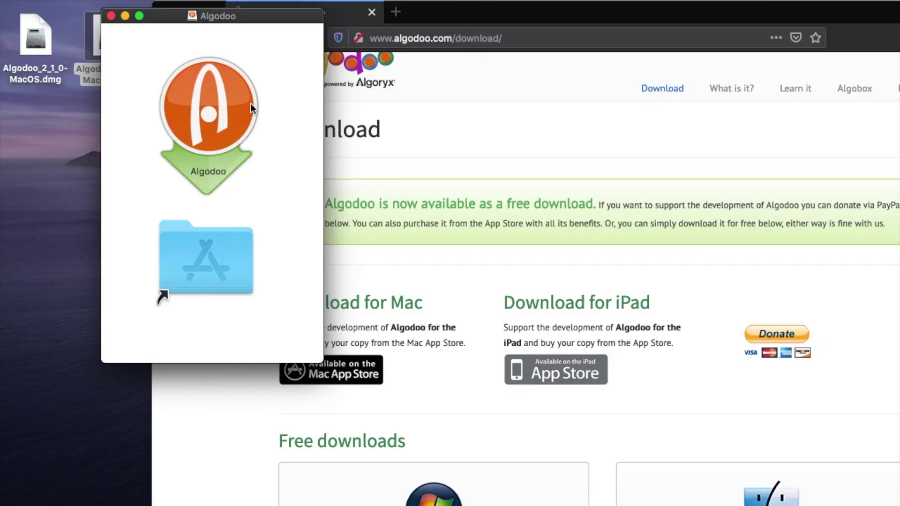
double_click(224, 112)
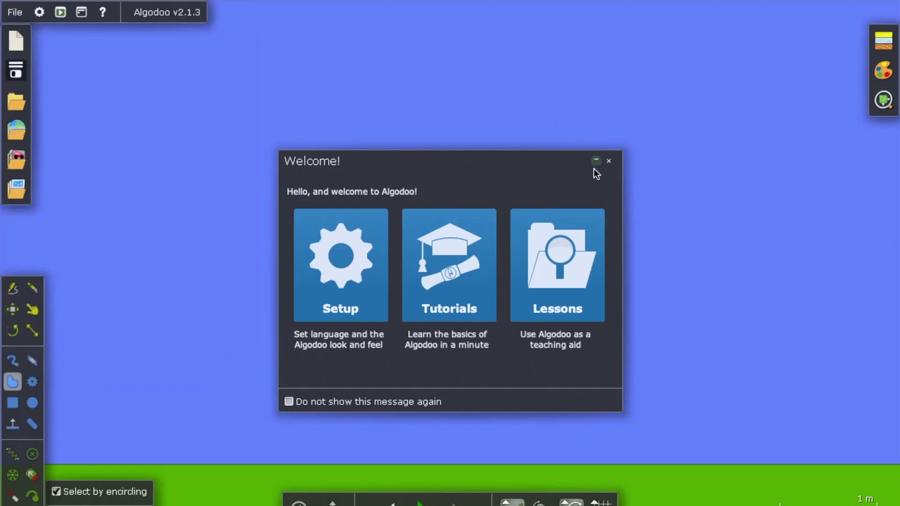
Close the Welcome screen and show the About Algodoo v2.1.3 information
click(608, 162)
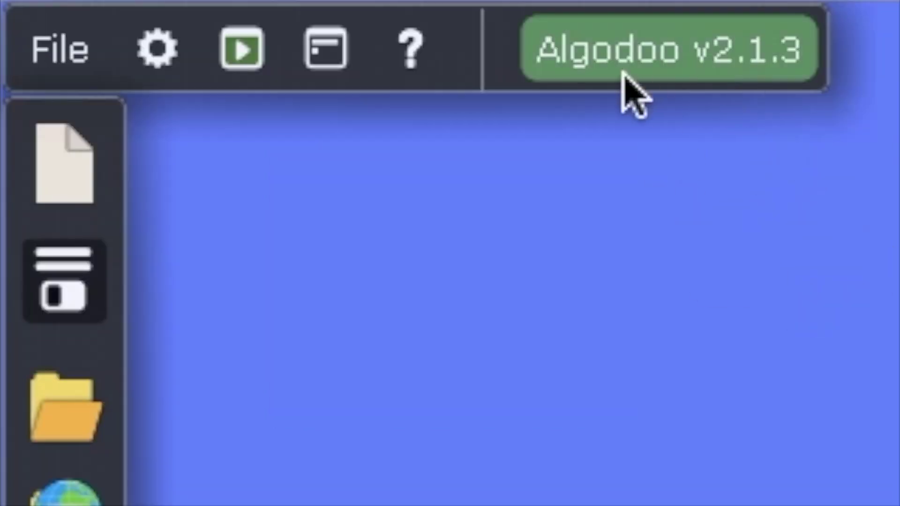
click(630, 75)
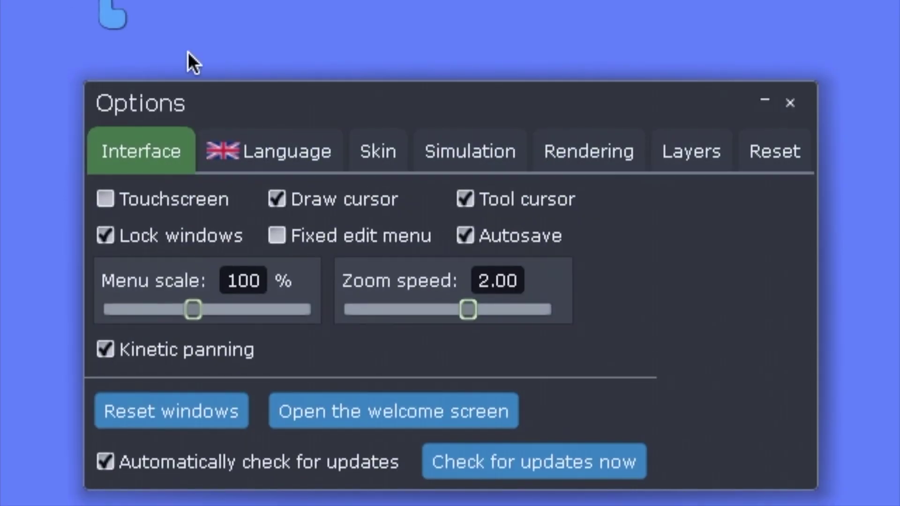
Browse the Language, Skin, Simulation, Rendering, Layers and Reset pages of Options
click(287, 149)
click(361, 150)
click(492, 154)
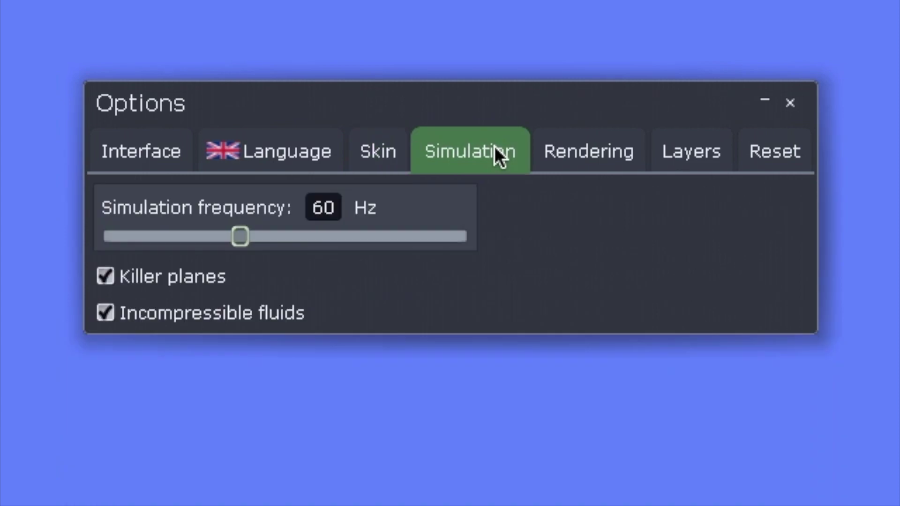
click(616, 153)
click(719, 154)
click(740, 154)
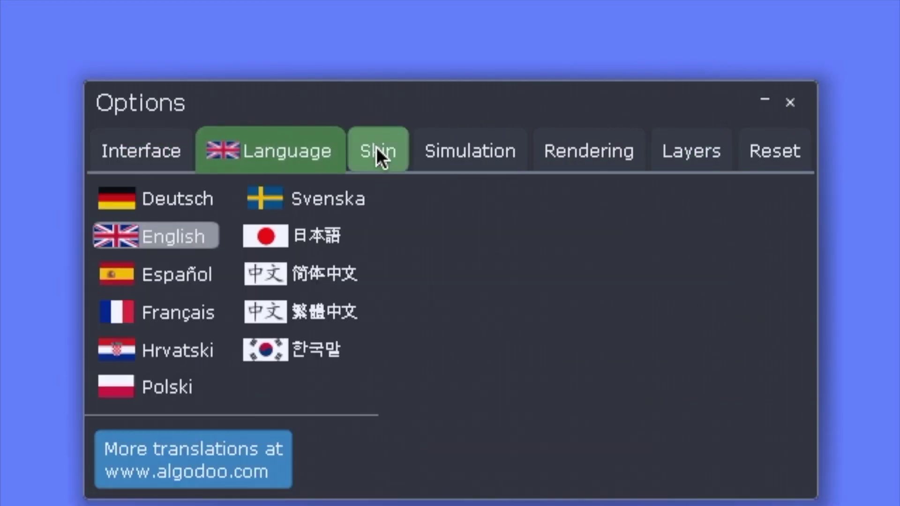
Review the Skin, Simulation, Rendering, Layers and Reset pages again, then close Options
click(377, 153)
click(464, 150)
click(558, 151)
click(688, 157)
click(796, 151)
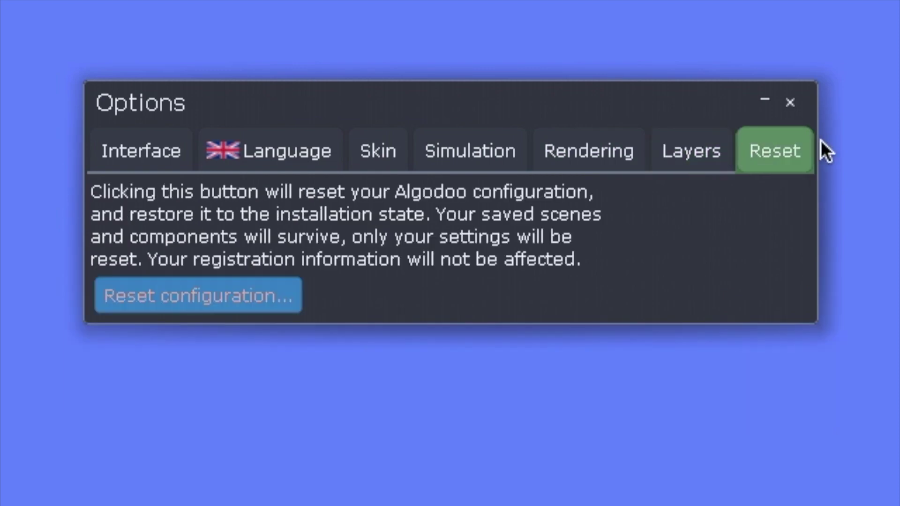
click(790, 102)
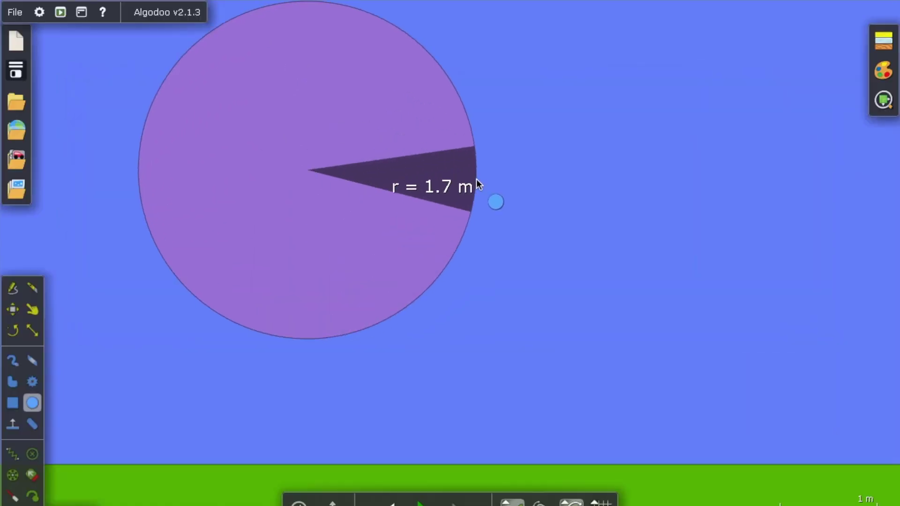
Finish the purple circle at 1.7 m radius and start the physics simulation
drag(476, 183, 476, 183)
key(space)
scroll(476, 183, down, 3)
scroll(476, 184, up, 5)
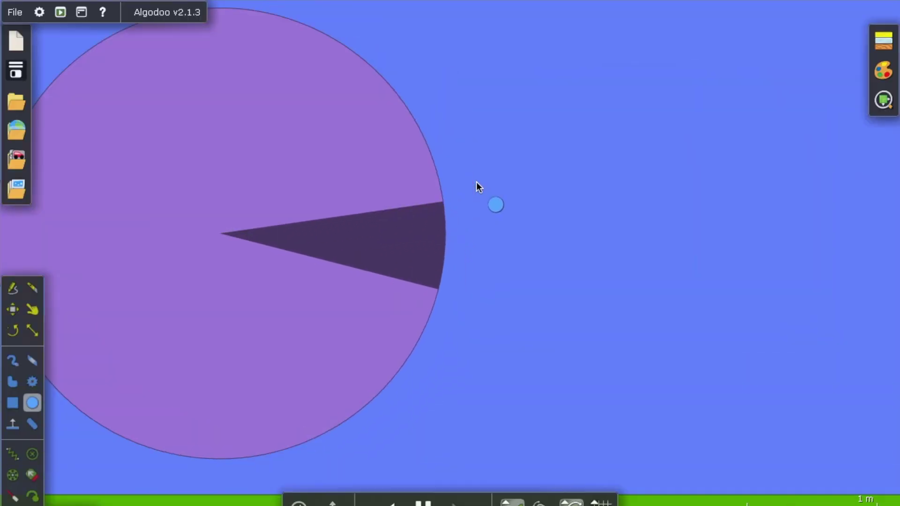
scroll(477, 186, down, 3)
Look through the new scene, Save scene, My scenes, Components and Lessons windows
click(16, 41)
click(15, 81)
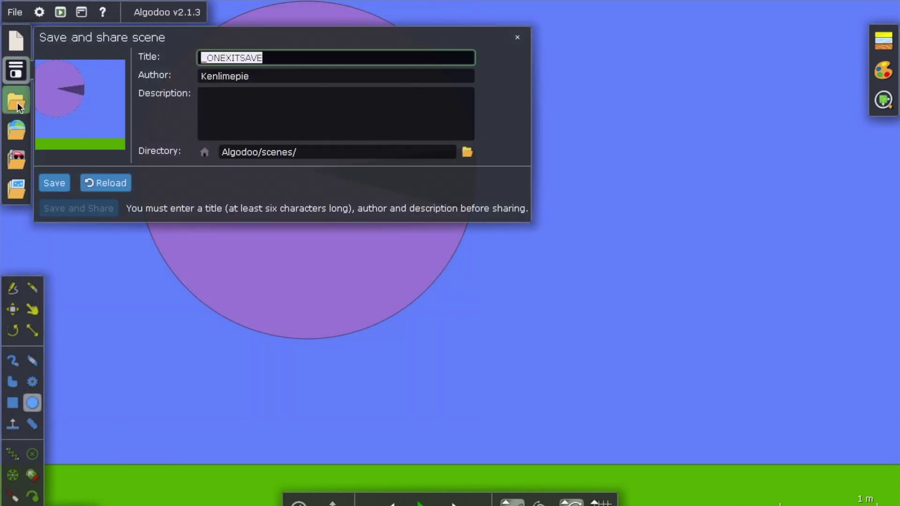
click(19, 111)
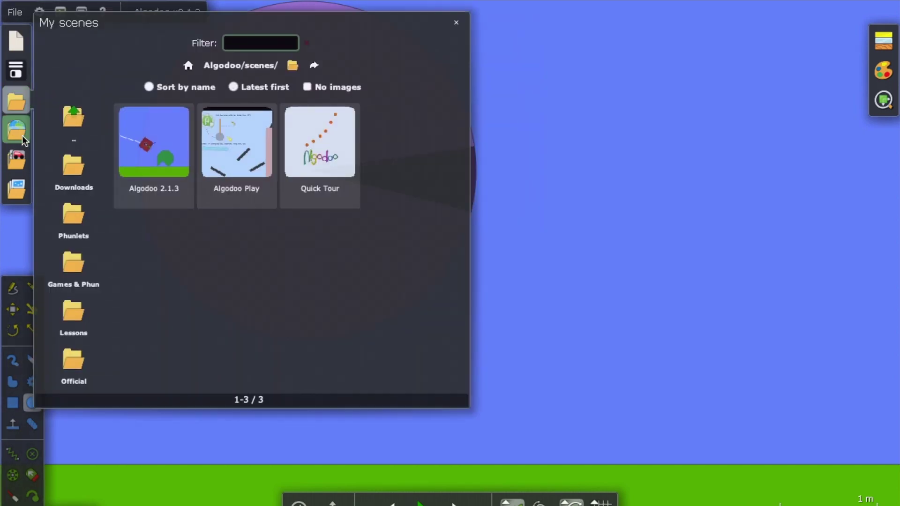
click(19, 149)
click(17, 188)
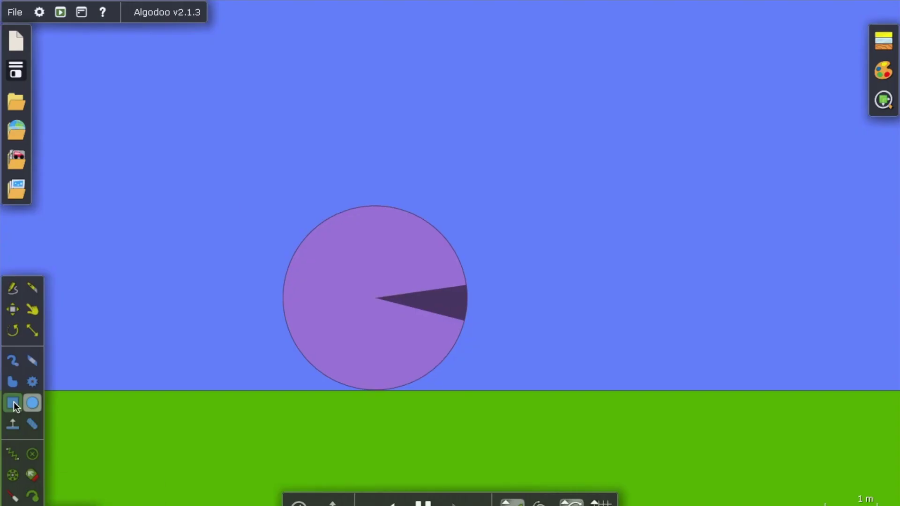
Draw a brown box above the purple circle and an orange circle of radius 1.85 m
key(b)
drag(279, 86, 436, 139)
click(35, 401)
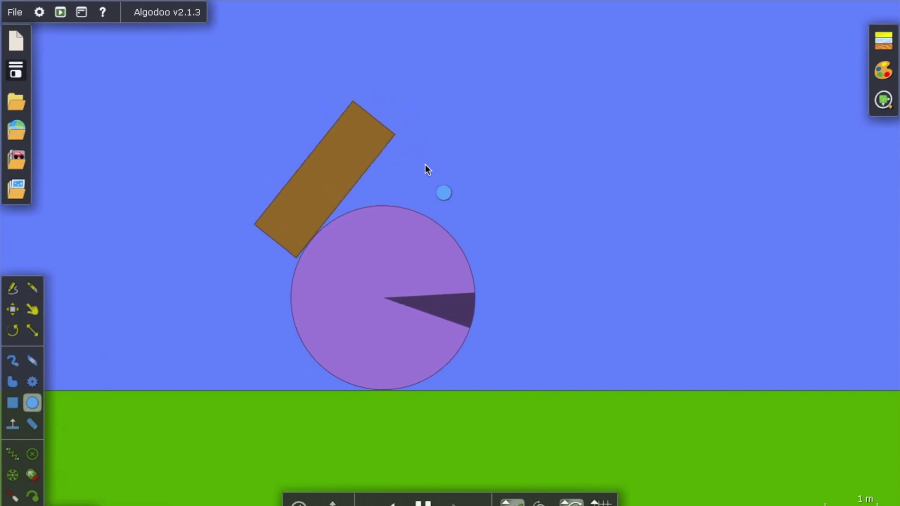
mouse_move(523, 159)
mouse_down()
mouse_move(530, 154)
mouse_move(583, 241)
mouse_up()
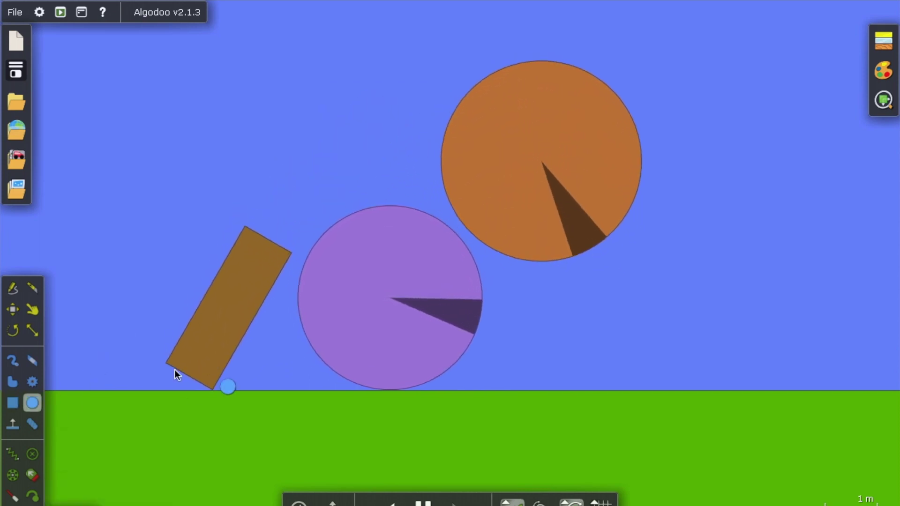
Carve a hollow out of the purple circle and scale it up
click(32, 360)
mouse_move(395, 297)
mouse_down()
mouse_move(333, 341)
mouse_move(364, 280)
mouse_up()
scroll(464, 267, down, 5)
click(32, 331)
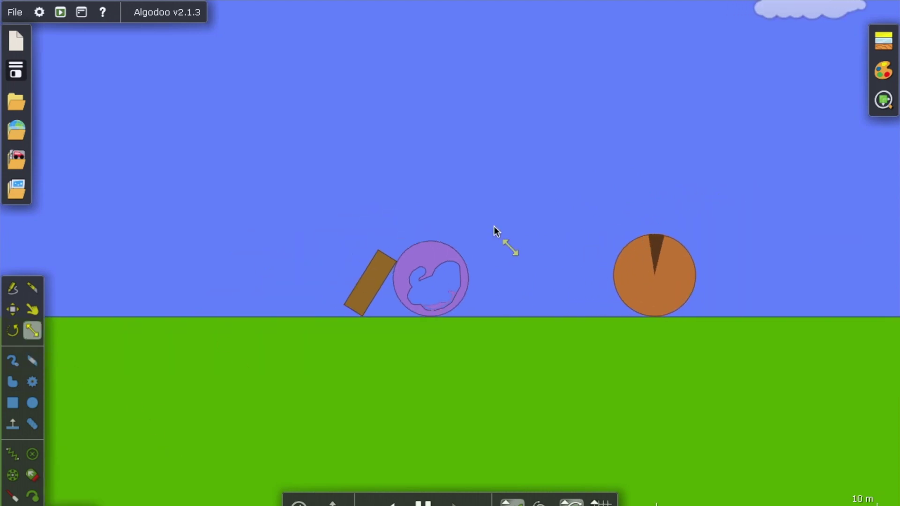
drag(450, 262, 585, 155)
key(n)
drag(148, 170, 245, 175)
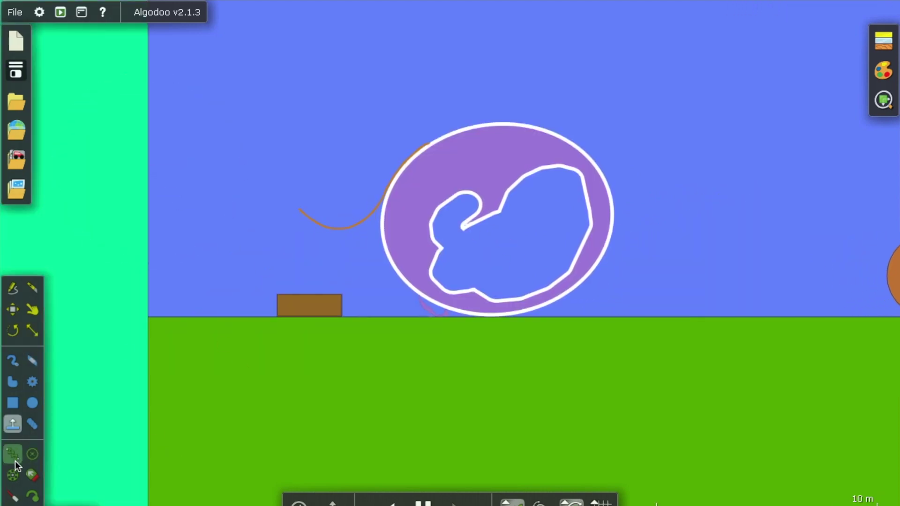
Hang the circle from a spring, run it, and open the Algobox scene browser from Phunlets
click(13, 456)
drag(434, 161, 528, 66)
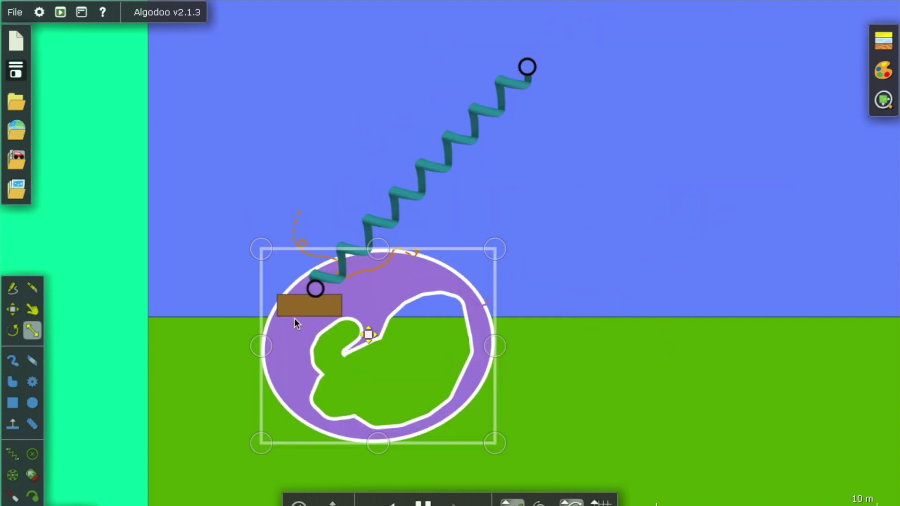
click(267, 126)
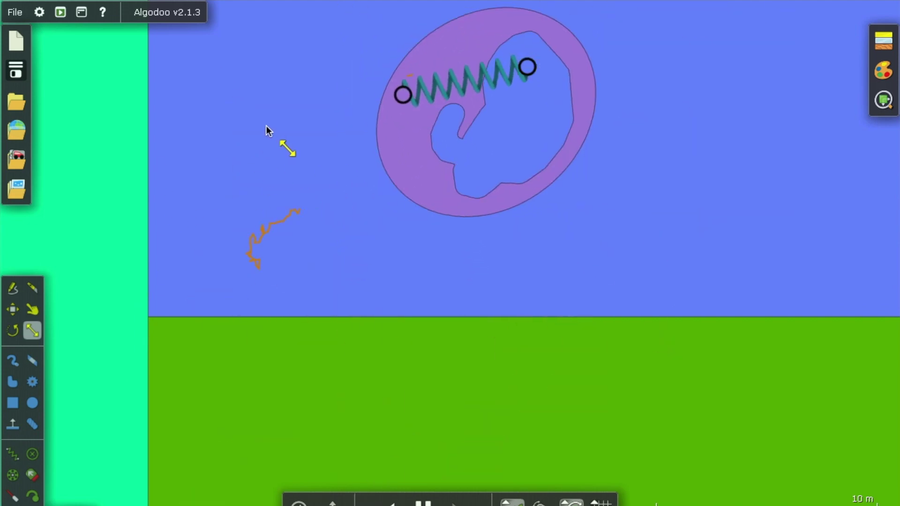
click(17, 159)
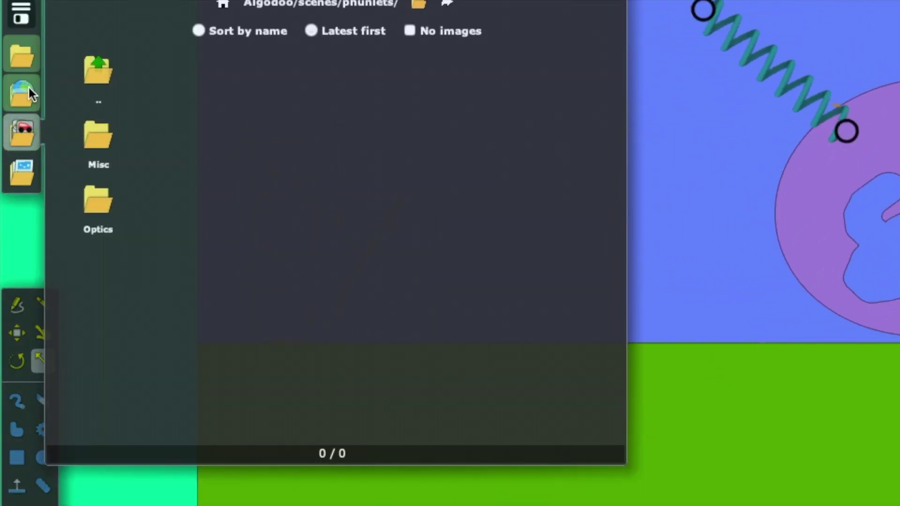
click(26, 94)
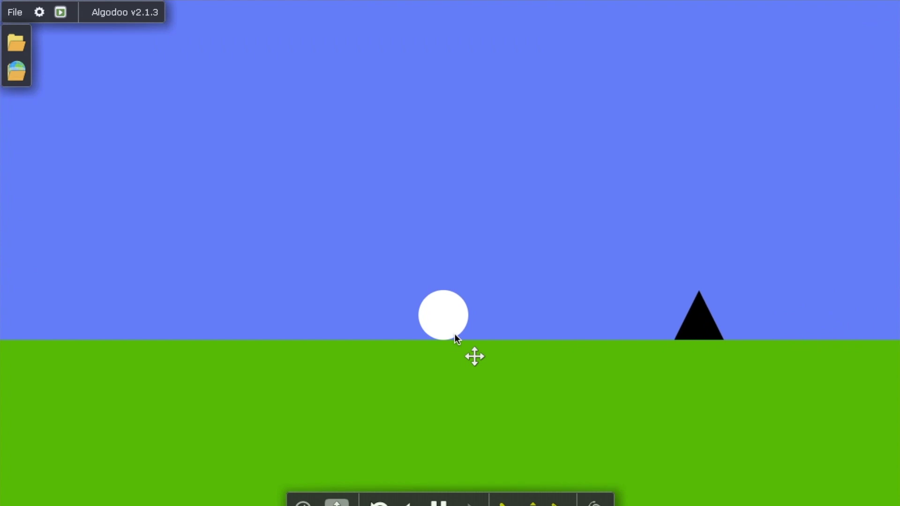
Jump the ball over the first spikes, then dismiss 'You died' and undo to restart
key(Up)
key(Up)
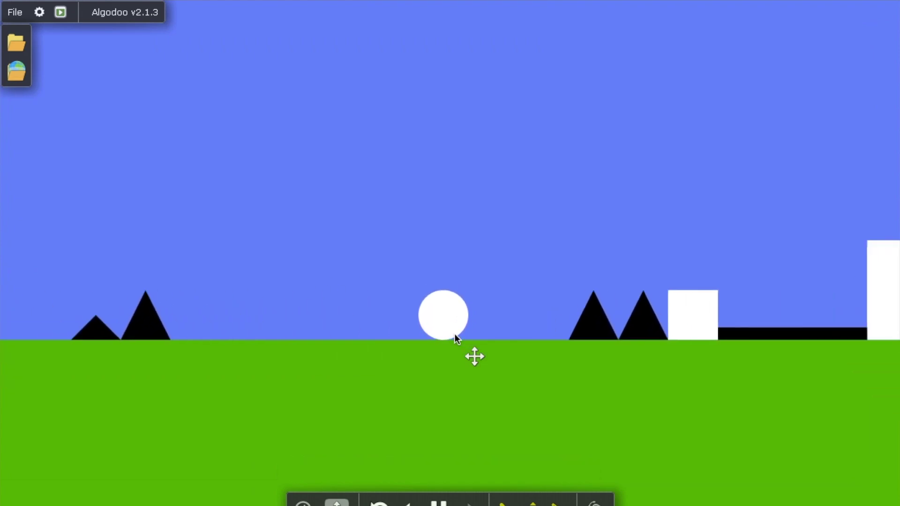
key(Up)
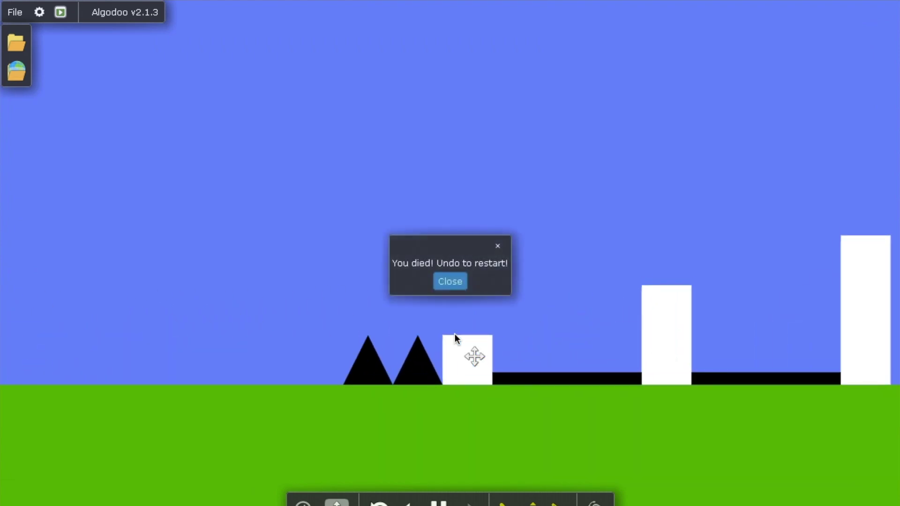
click(451, 279)
key(ctrl+z)
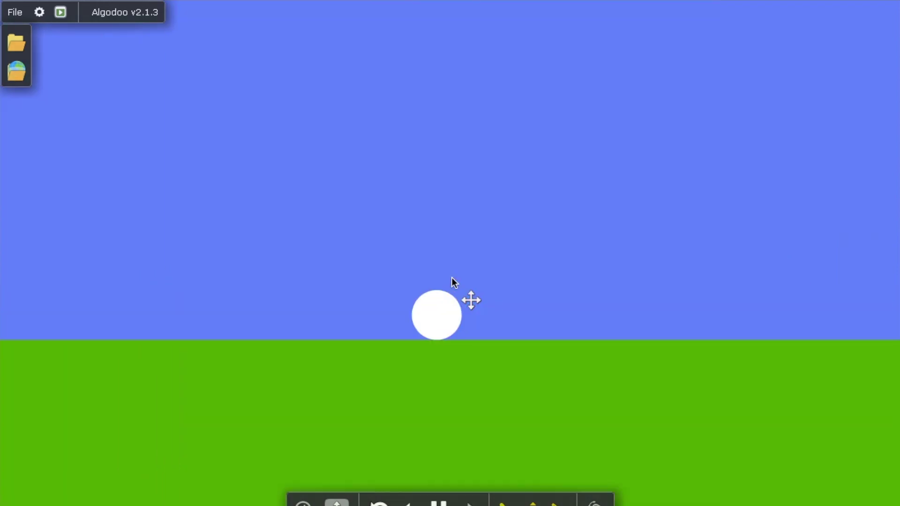
Keep jumping the ball over spike pairs and onto successively higher white blocks
key(Up)
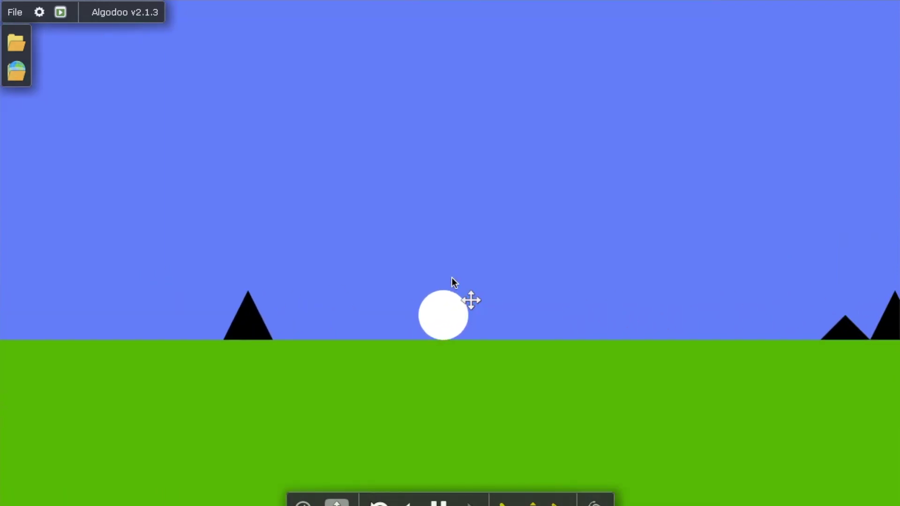
key(Up)
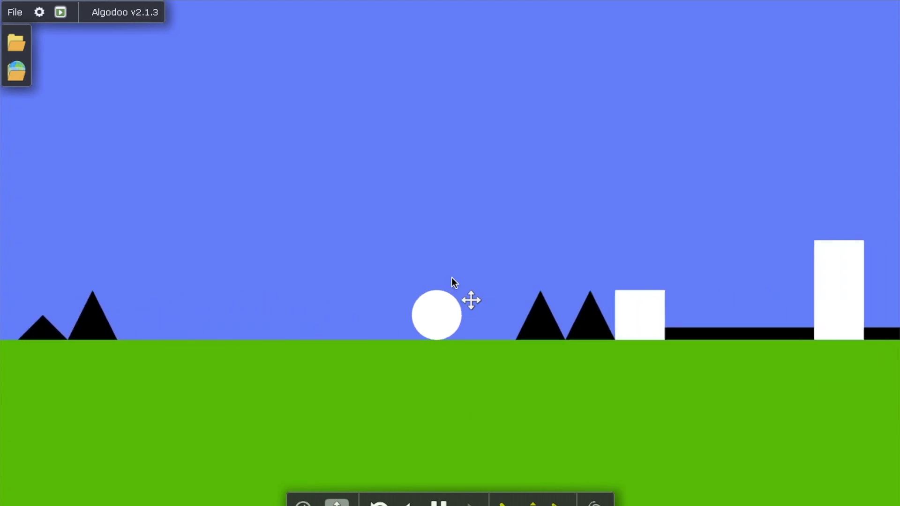
key(Up)
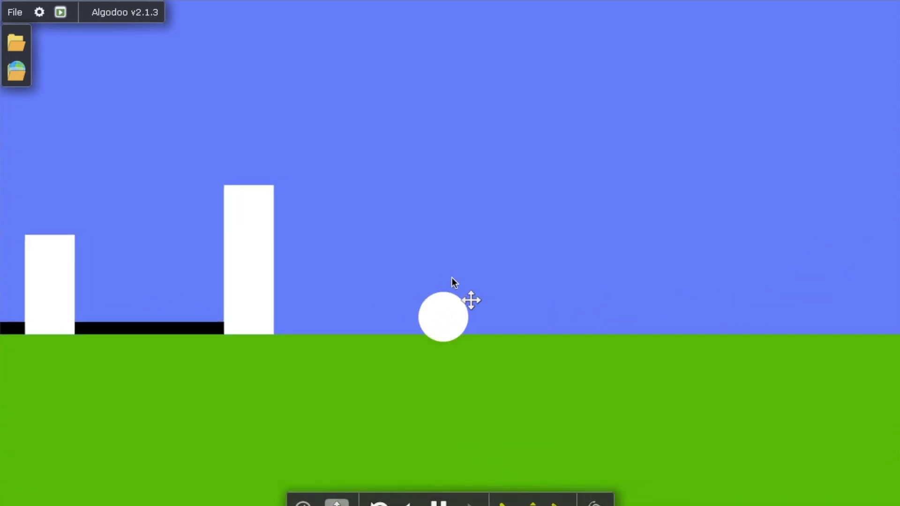
key(Up)
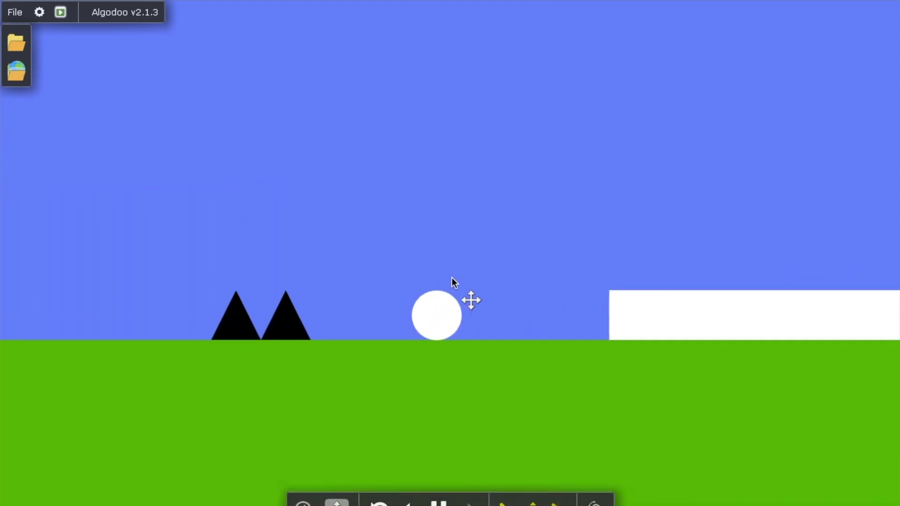
key(Up)
key(Up)
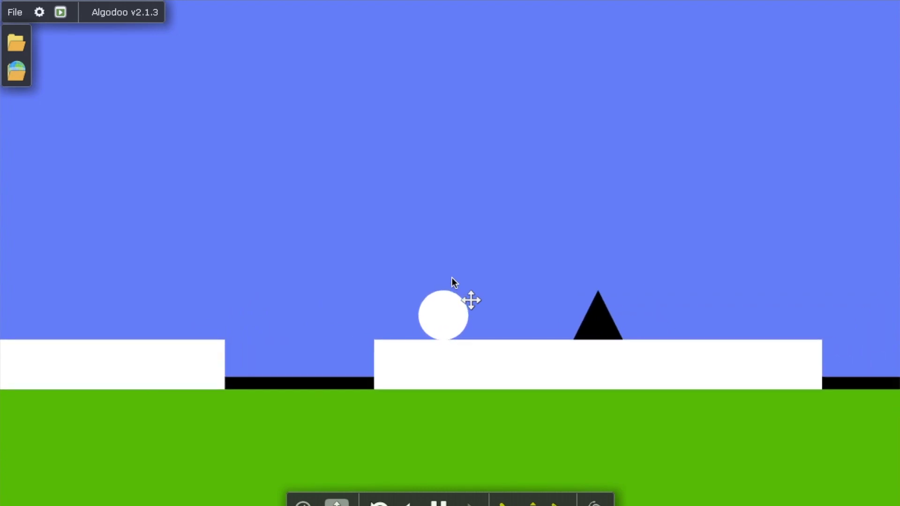
key(Up)
key(Up)
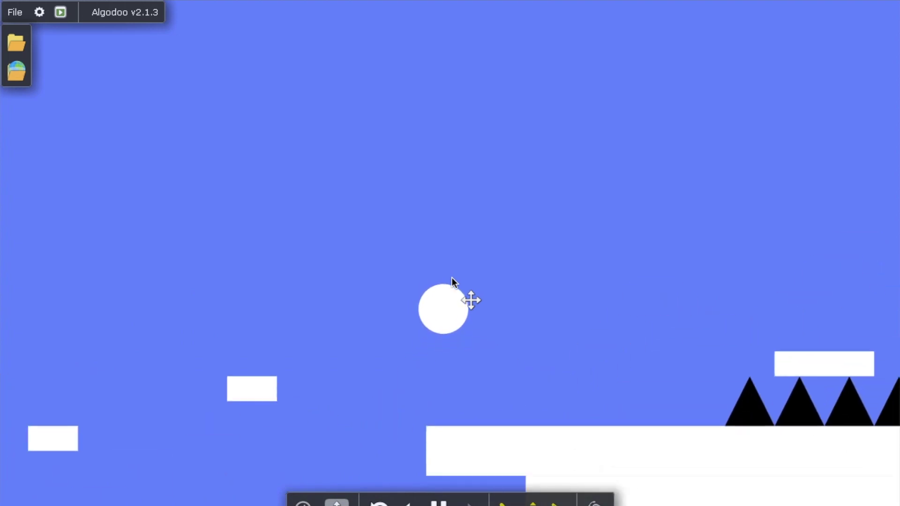
key(Up)
key(Up)
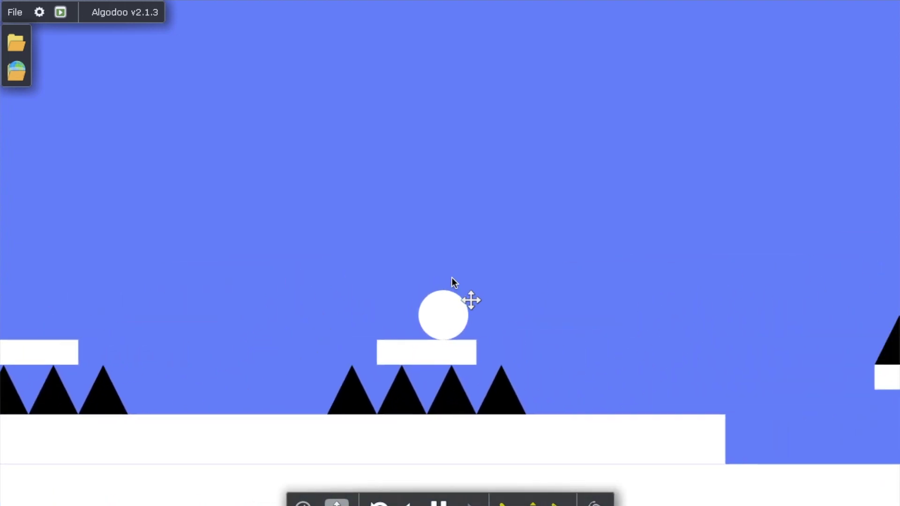
key(Up)
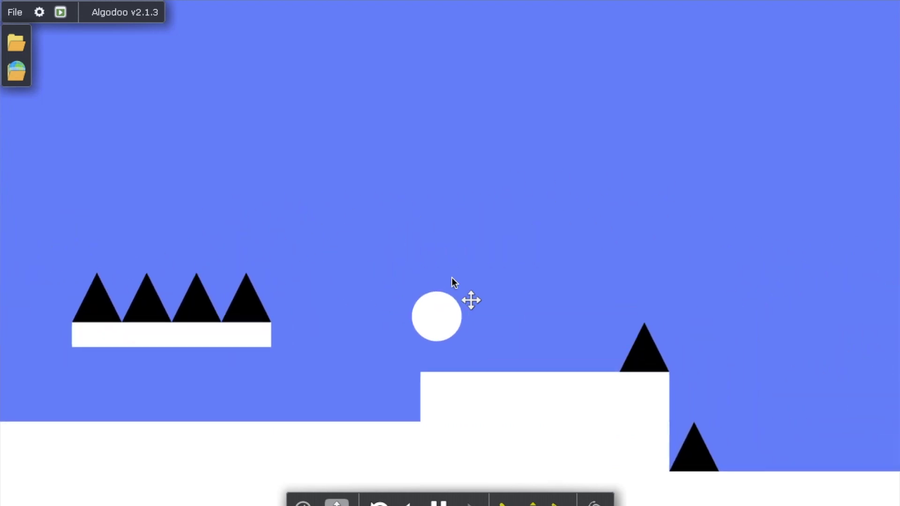
key(Up)
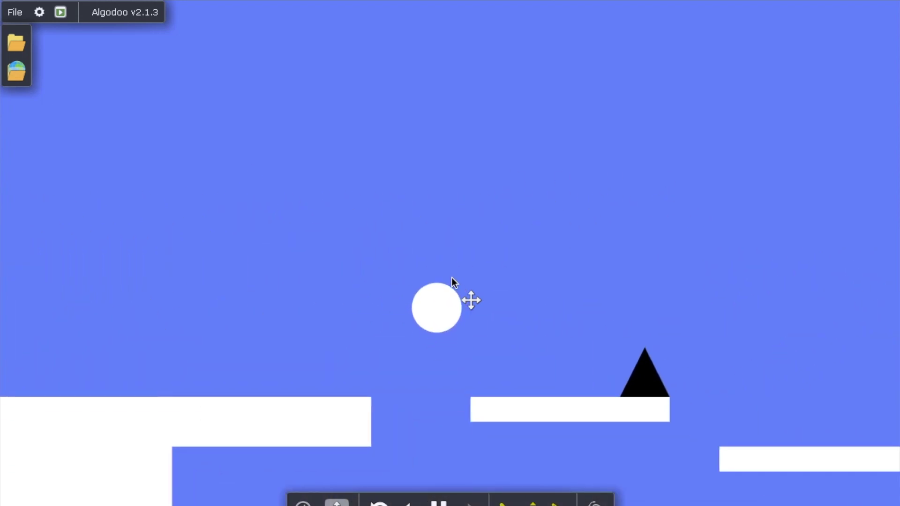
key(Up)
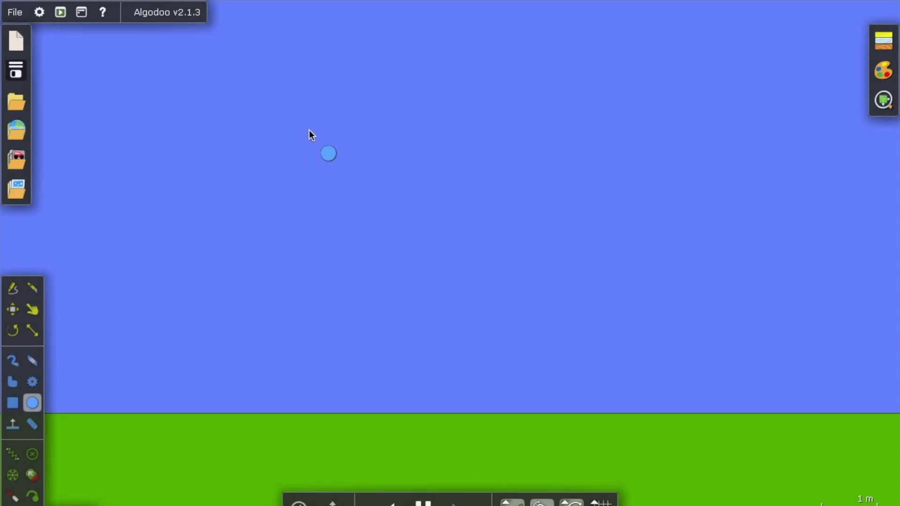
Draw a large purple circle above the ground and place a tilted plane at the left
drag(309, 133, 410, 141)
click(14, 419)
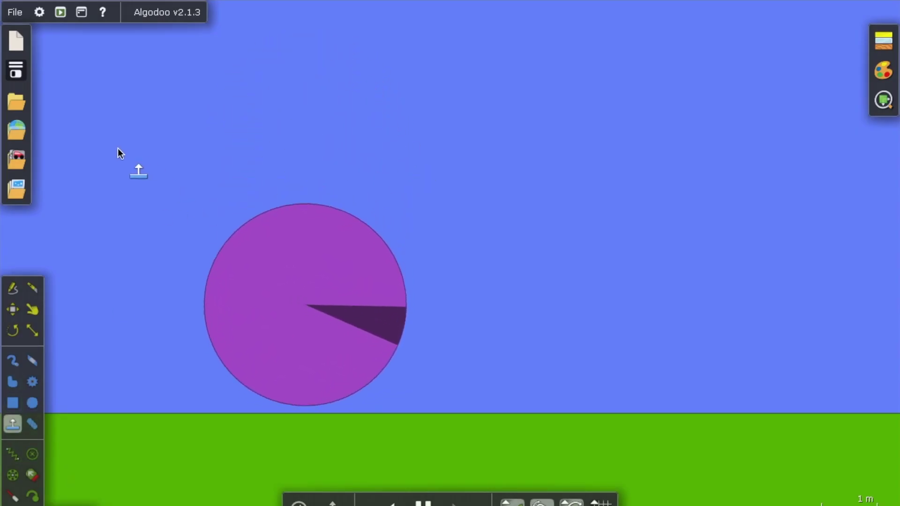
drag(116, 150, 184, 147)
Link the big circle and the rectangle with a chain
scroll(155, 153, down, 5)
scroll(186, 238, down, 3)
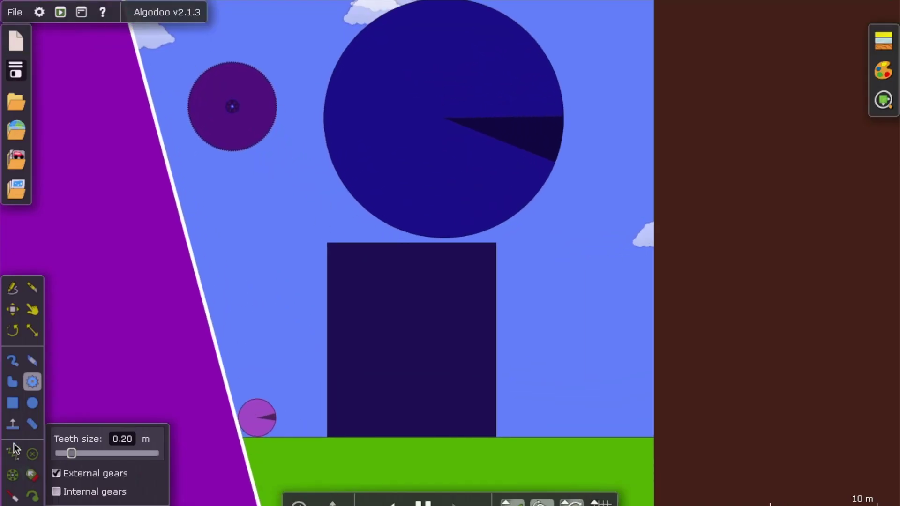
click(32, 424)
drag(474, 242, 463, 280)
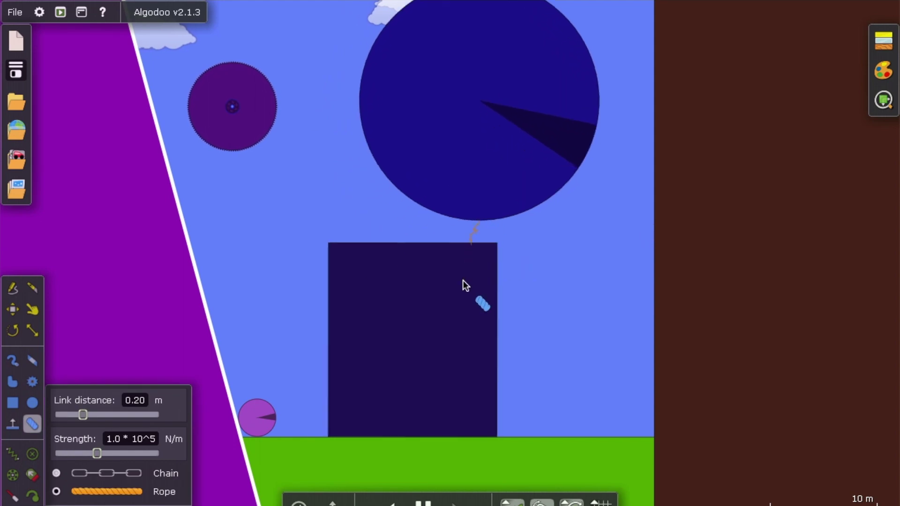